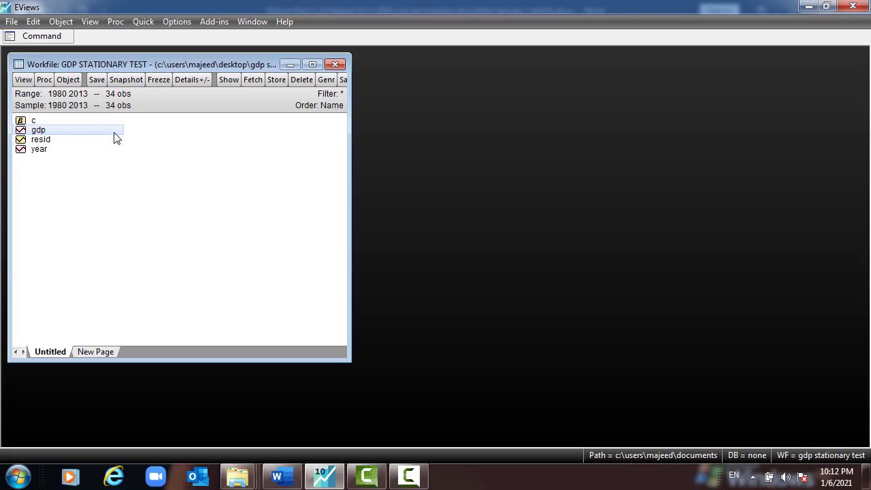
Step: Open the gdp series and examine its yearly values from 1980 to 2013
mouse_move(62, 133)
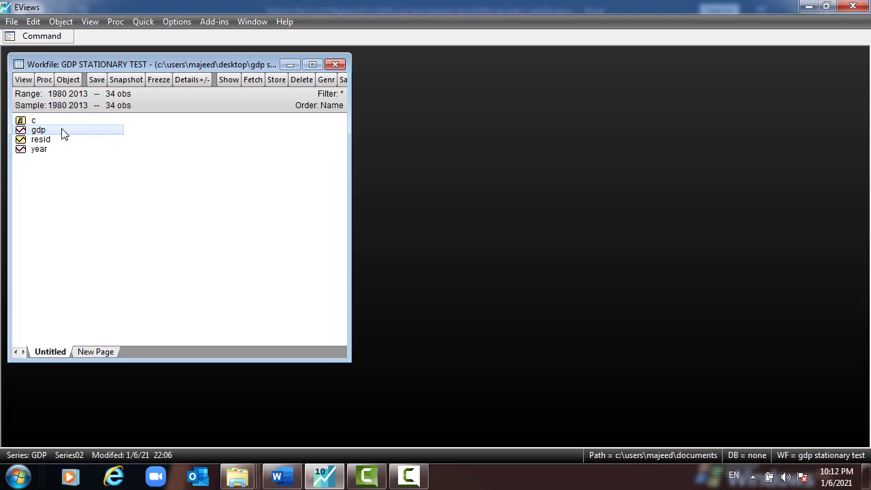
click(229, 80)
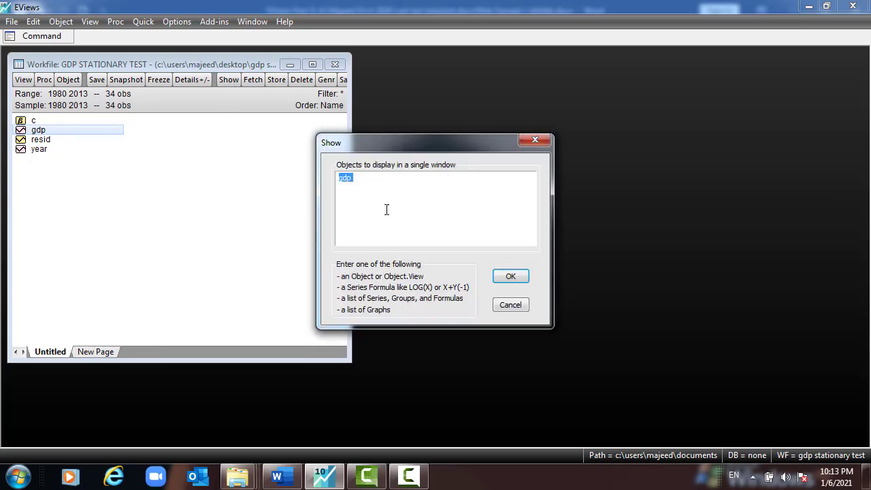
click(507, 276)
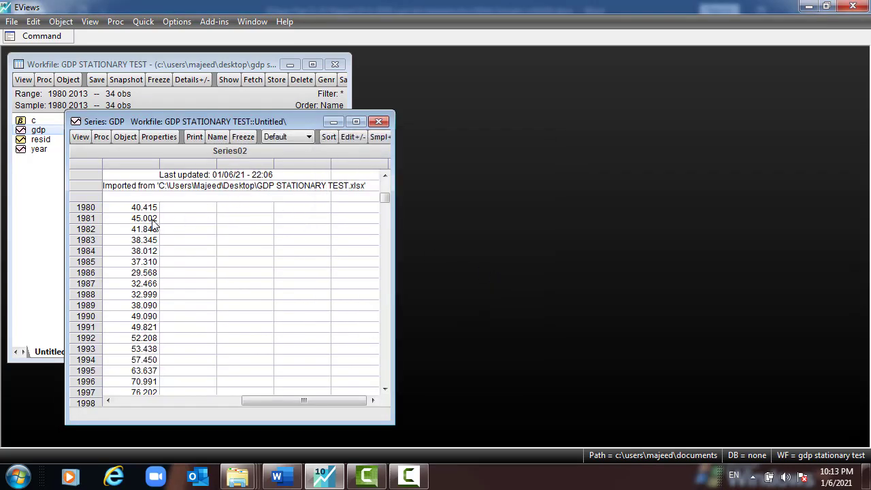
click(89, 207)
scroll(105, 250, down, 1)
scroll(107, 262, down, 5)
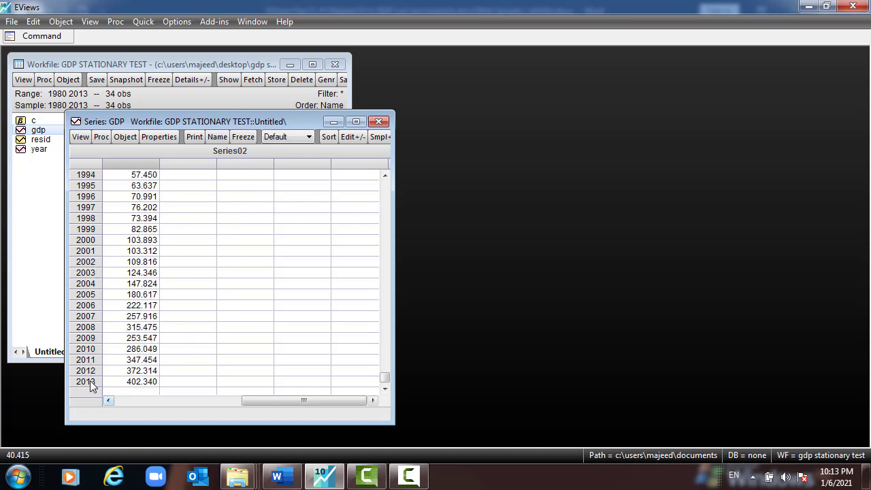
click(89, 381)
scroll(172, 235, up, 3)
scroll(172, 235, up, 4)
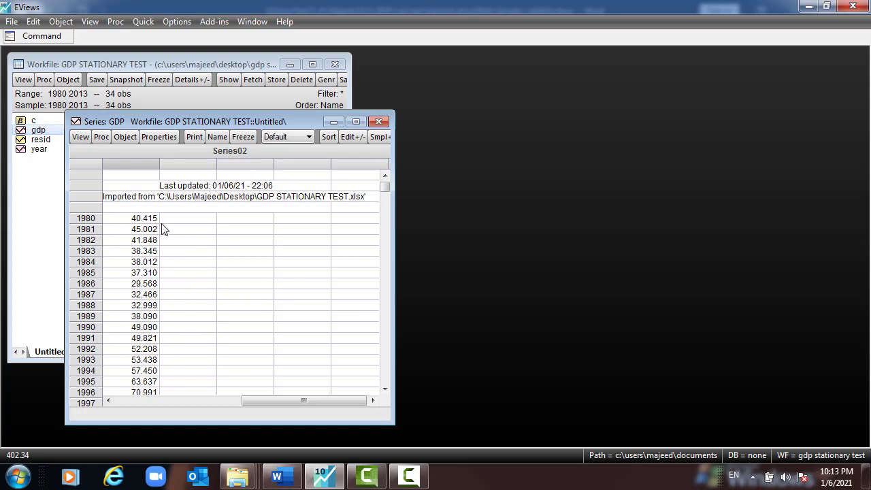
Step: Plot gdp as a basic Line & Symbol graph of raw data and move the graph window higher up
click(143, 23)
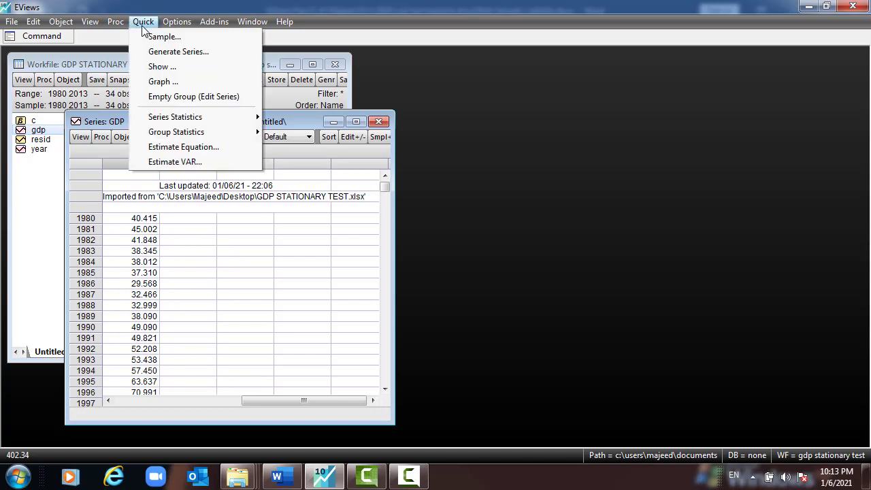
click(163, 82)
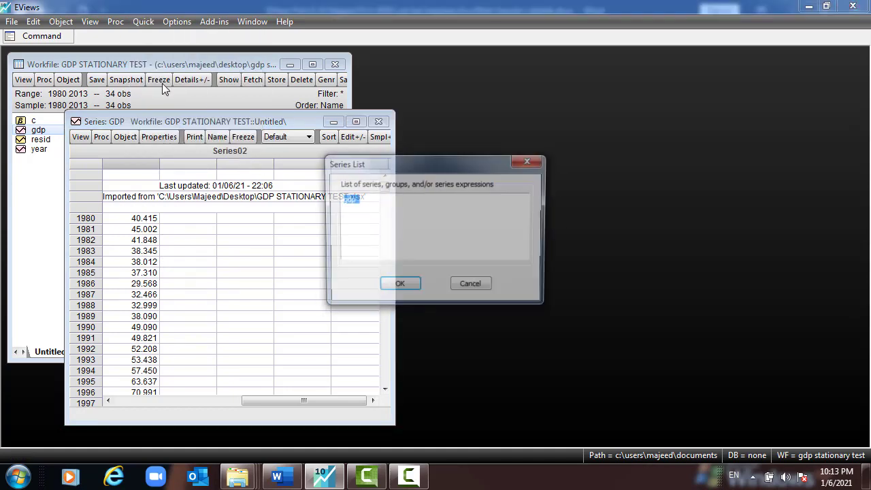
click(398, 286)
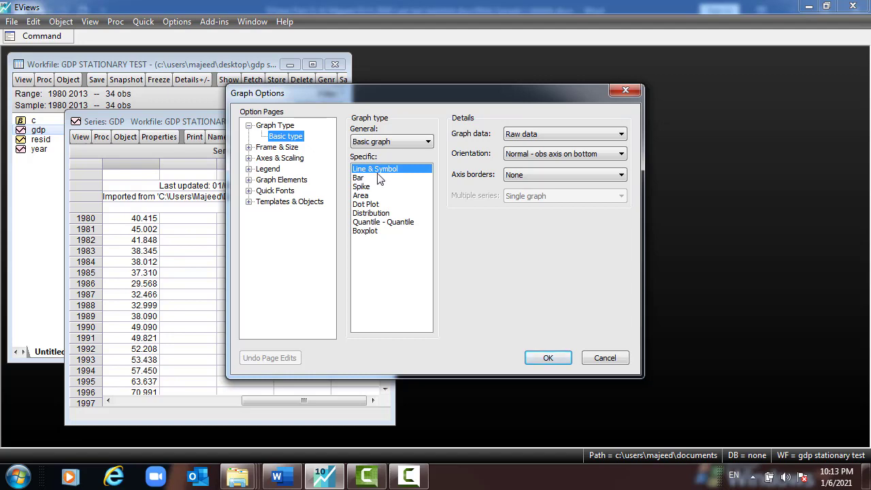
click(515, 153)
click(548, 358)
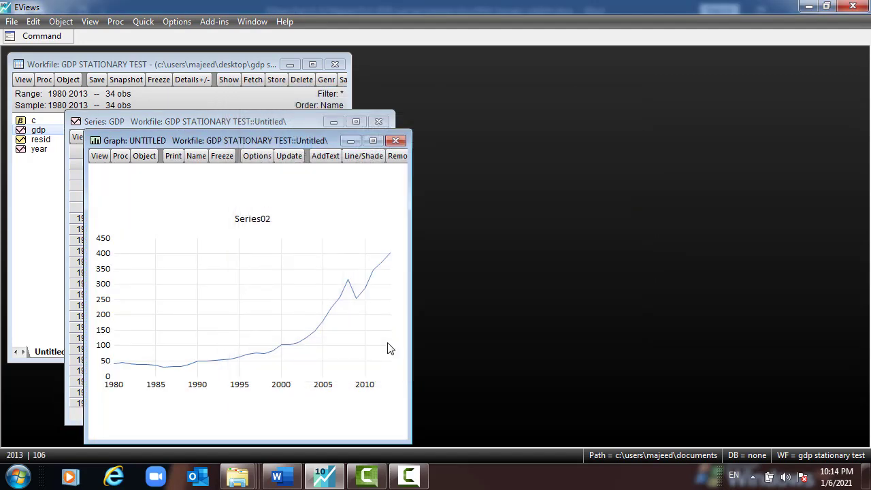
drag(283, 143, 284, 75)
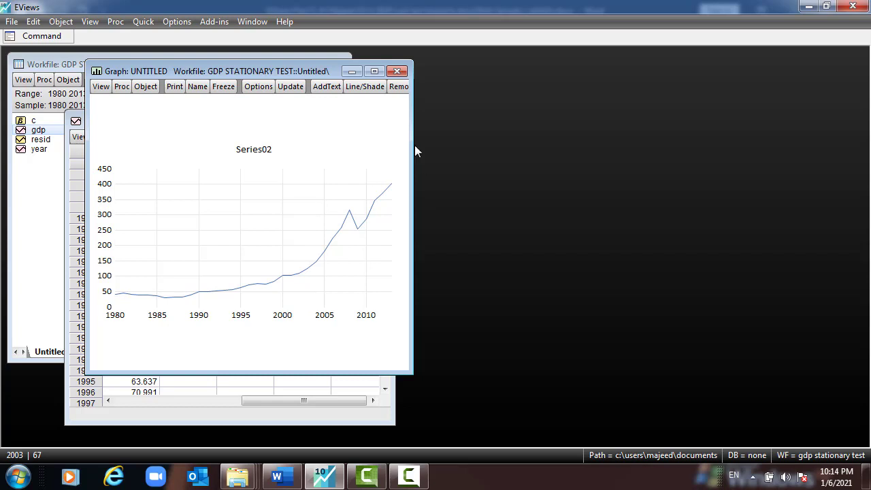
Step: Generate the correlogram of GDP at level with 16 lags
click(143, 22)
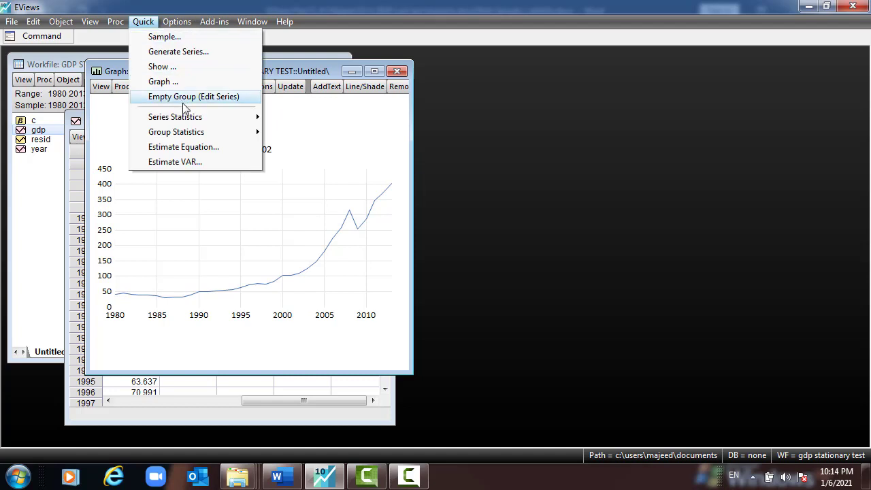
mouse_move(180, 119)
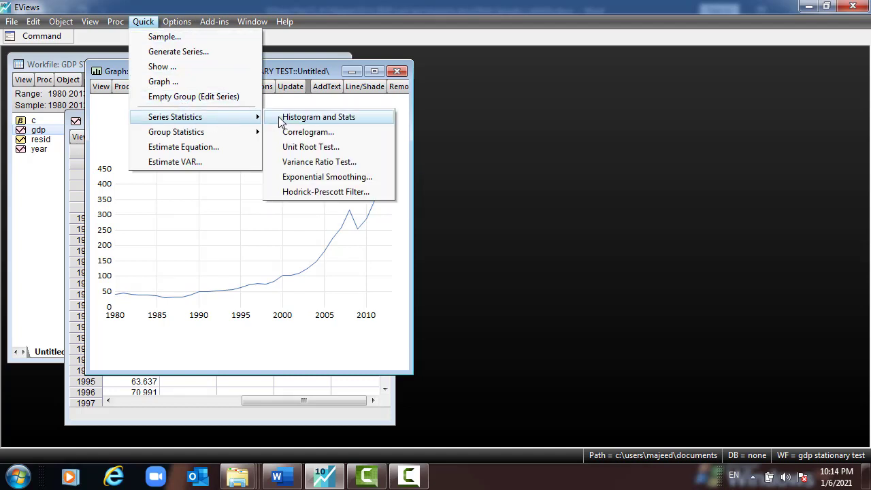
click(307, 133)
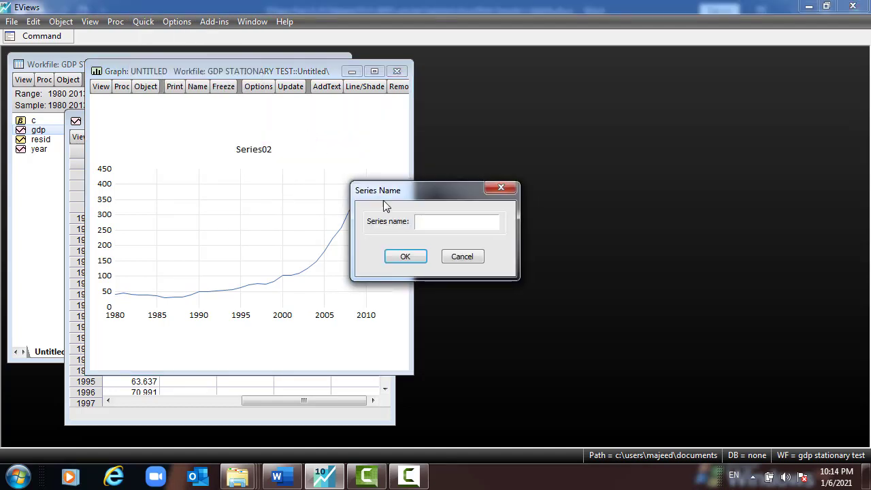
text(GDP)
click(418, 257)
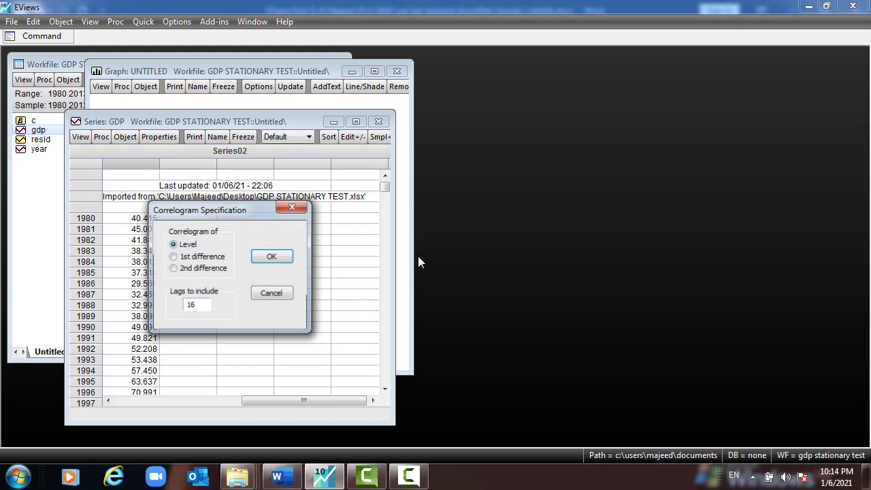
click(198, 246)
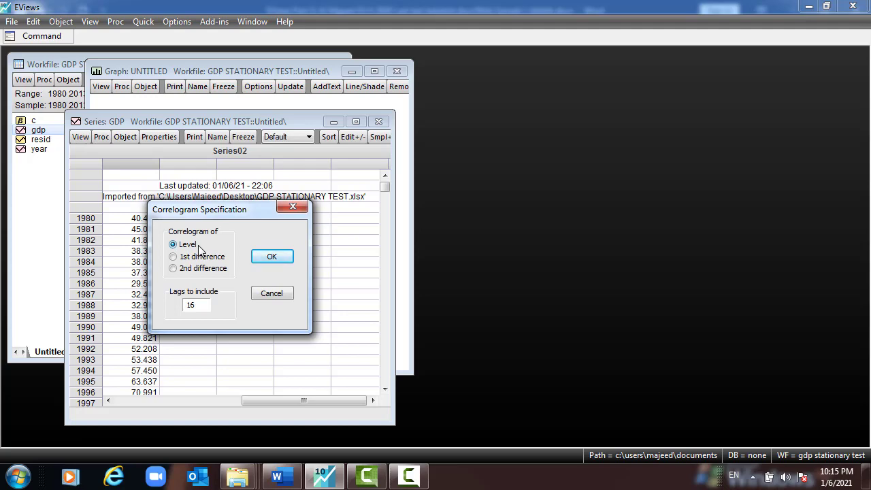
click(273, 258)
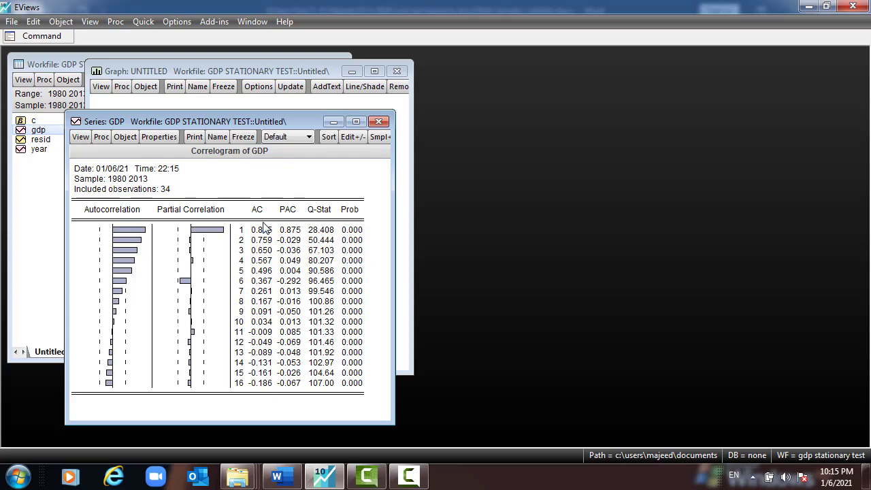
Step: Examine the AC, Q-Stat and Prob columns of the level GDP correlogram
drag(276, 230, 257, 349)
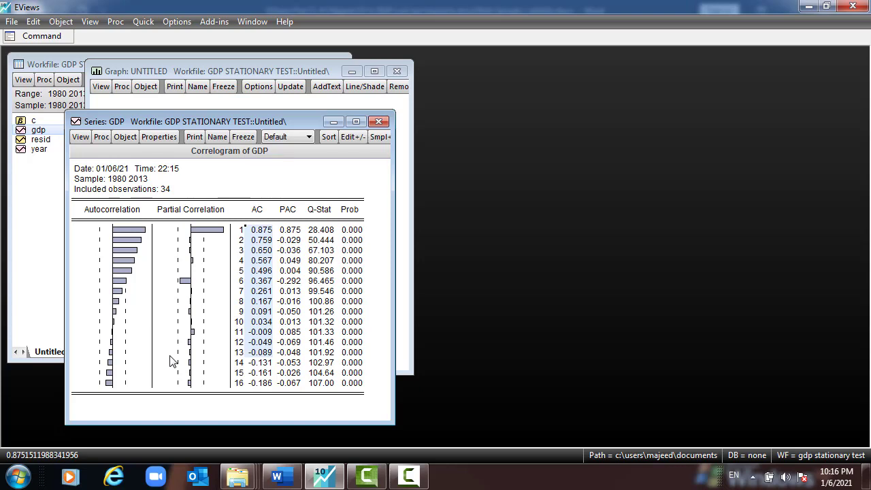
click(329, 212)
drag(328, 233, 319, 383)
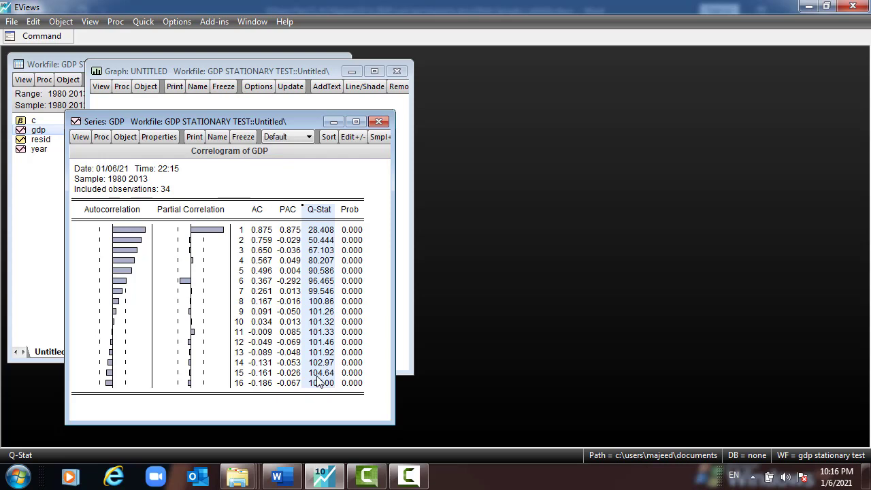
drag(361, 230, 353, 385)
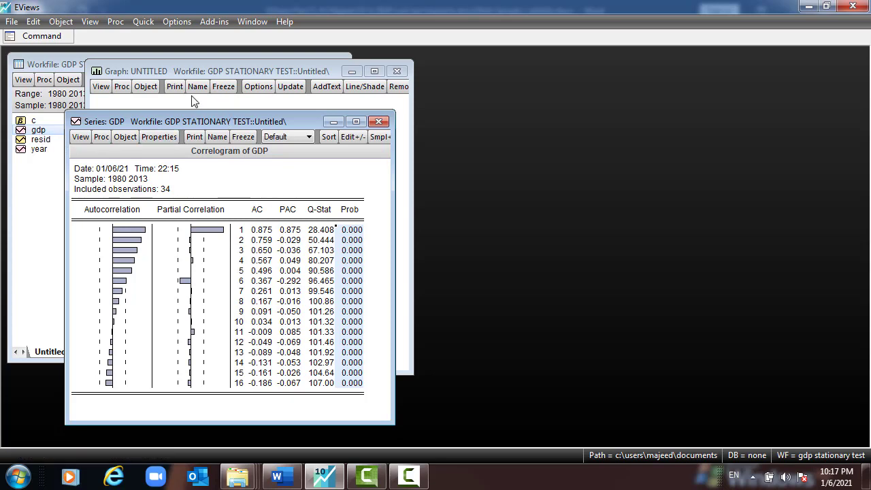
Step: Generate the correlogram of GDP in 1st difference with 16 lags
click(144, 24)
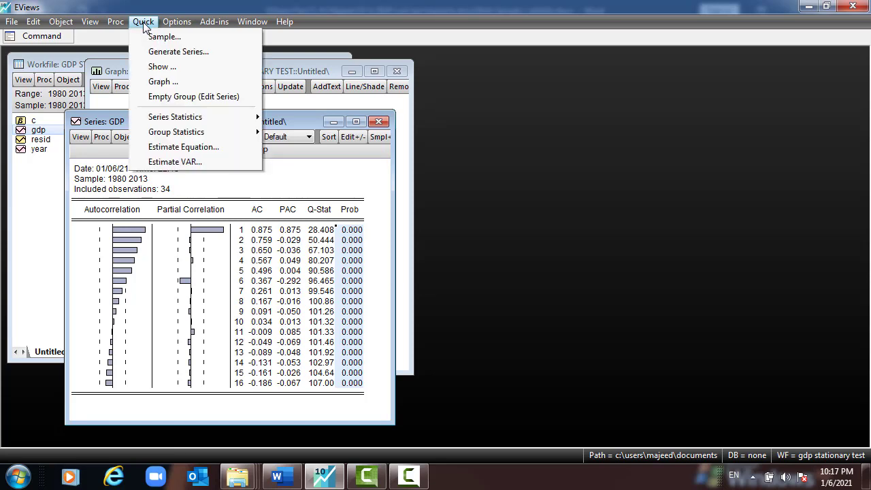
mouse_move(178, 122)
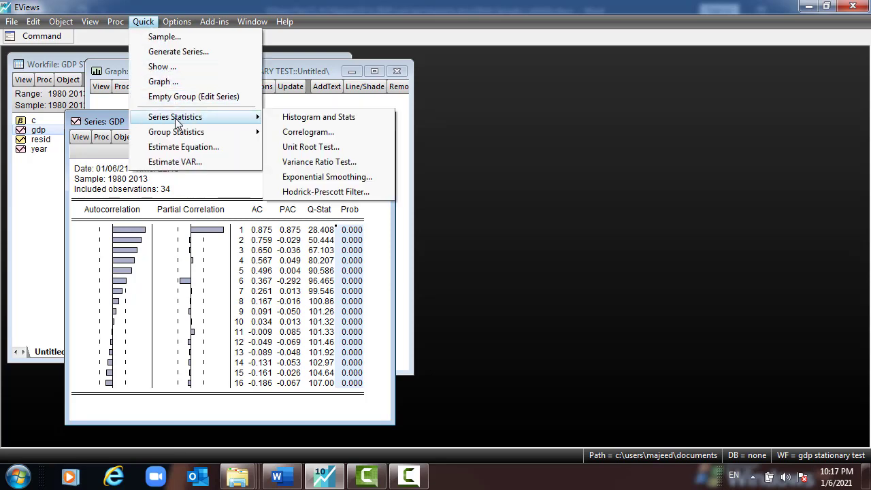
click(294, 132)
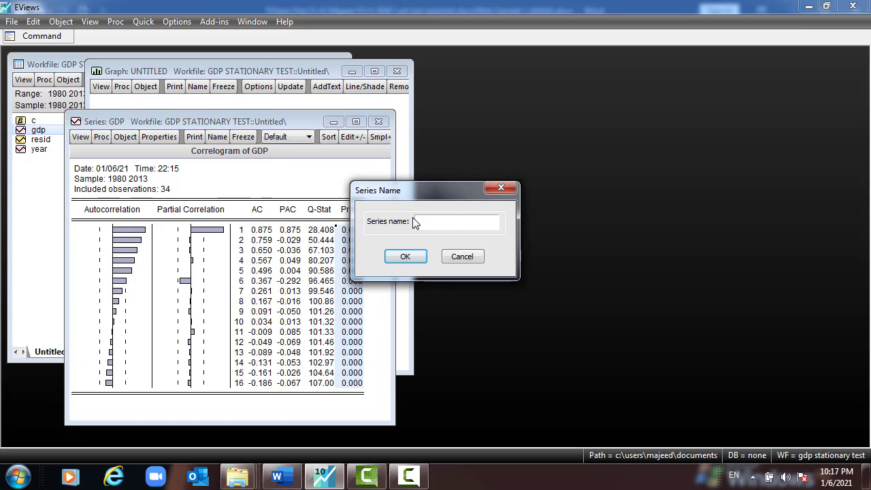
text(GDP)
click(409, 256)
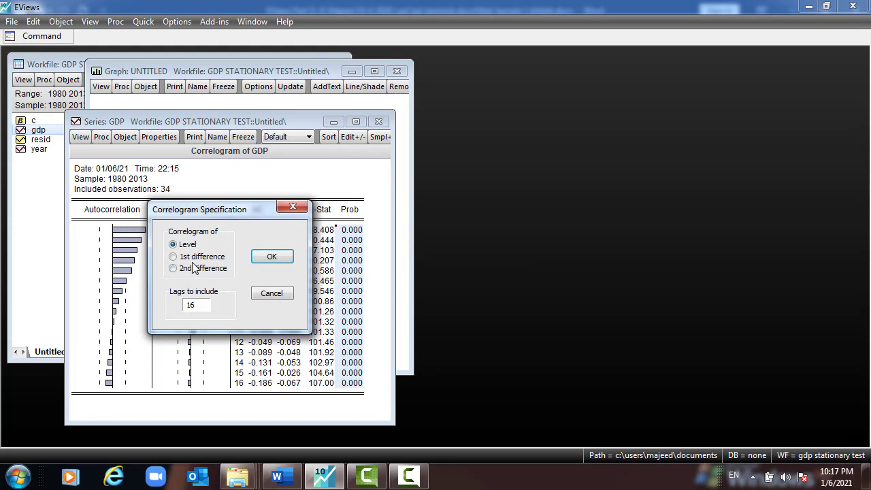
click(175, 258)
click(277, 258)
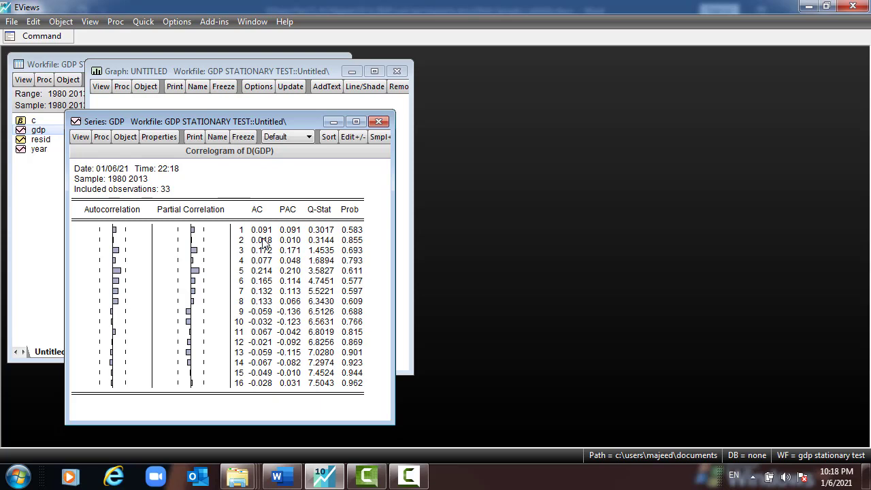
Step: Review the Prob and Q-Stat columns of the first-difference correlogram and minimize the GDP series and graph windows
drag(363, 210, 354, 385)
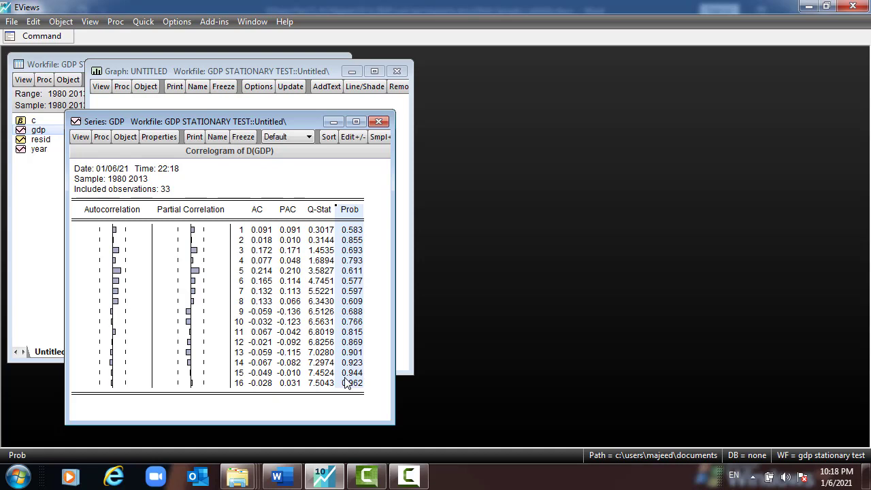
drag(317, 209, 325, 388)
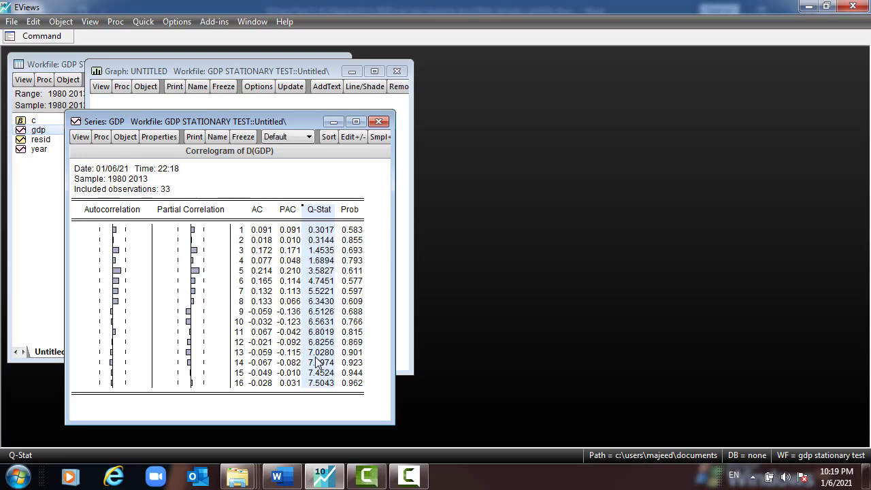
click(333, 121)
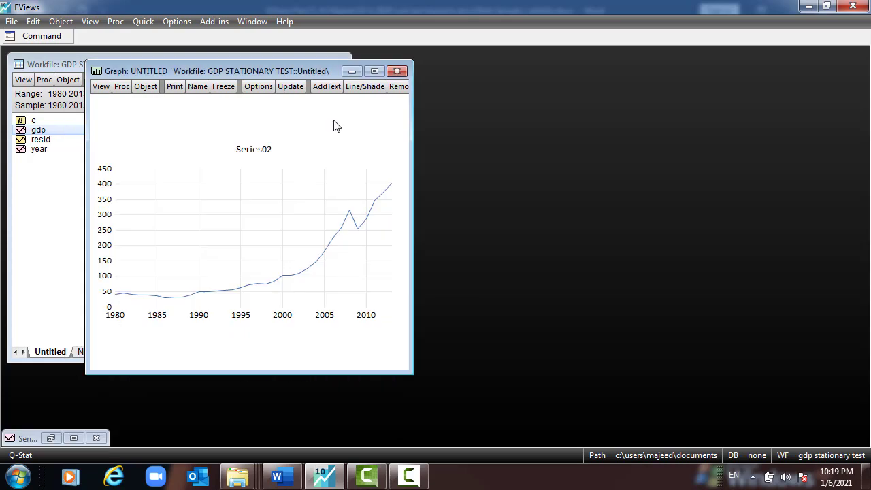
click(352, 71)
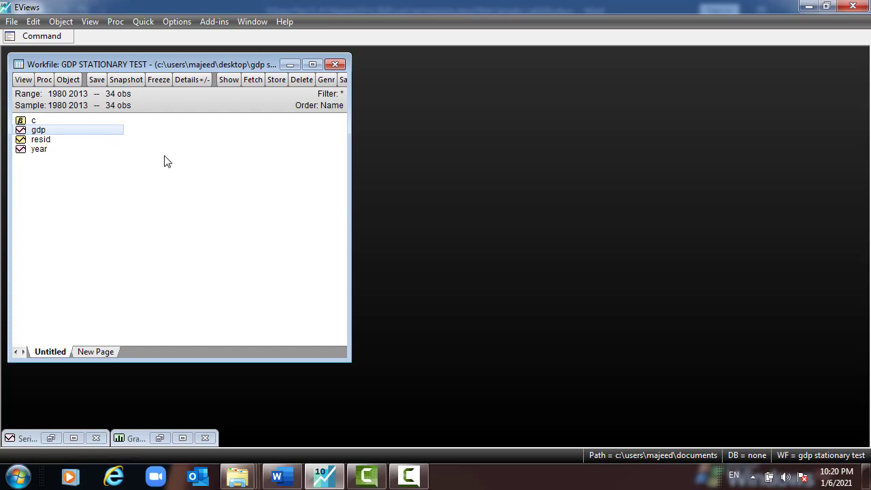
Step: Create a new Series object named DGDP in the workfile
right_click(130, 159)
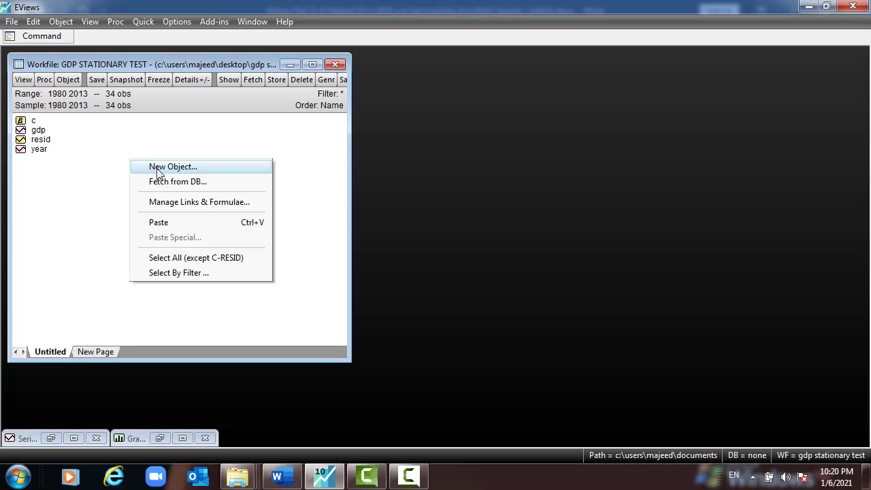
click(158, 172)
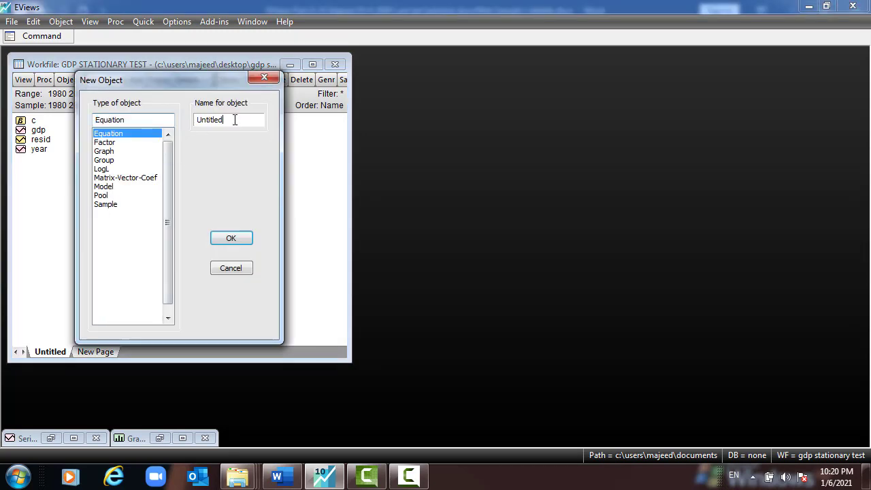
text(D)
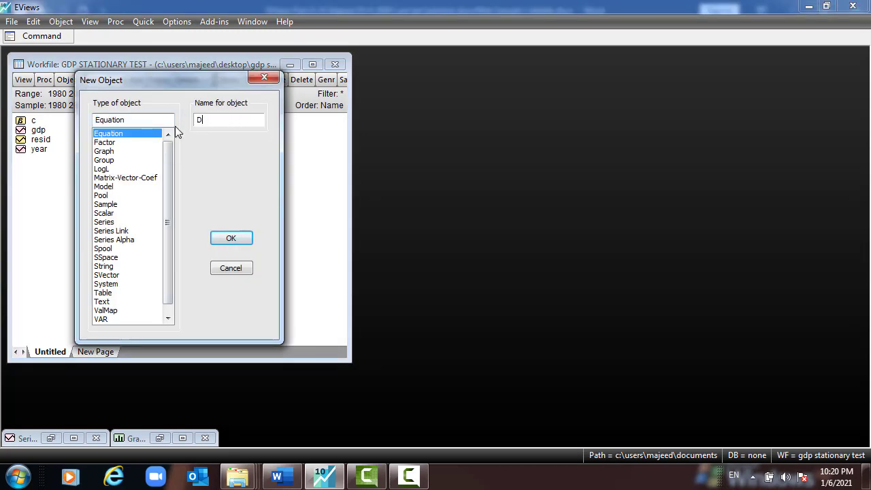
text(GDP)
click(106, 224)
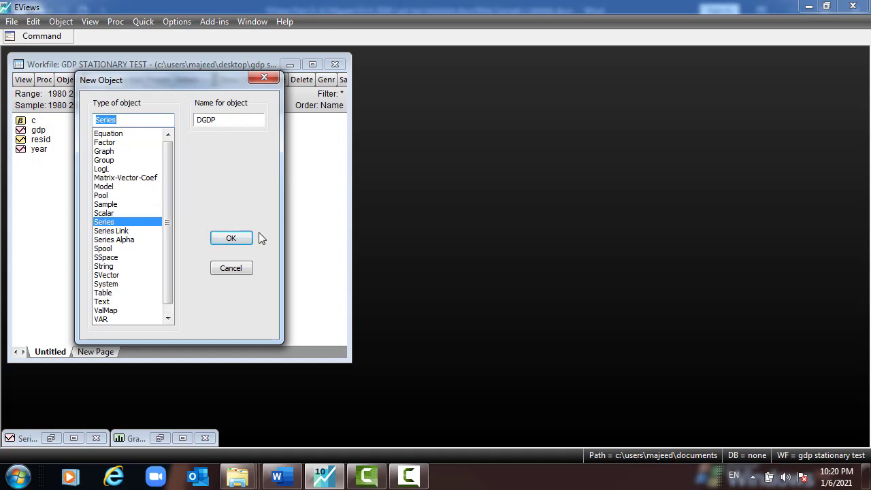
click(231, 238)
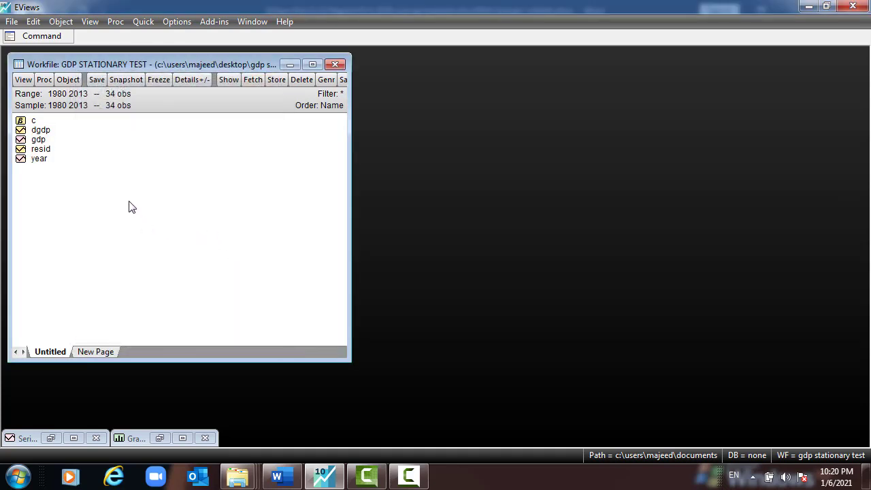
Step: Open the DGDP series and look over its yearly observations from 1980 to 1989, briefly switching edit mode on and off
double_click(41, 130)
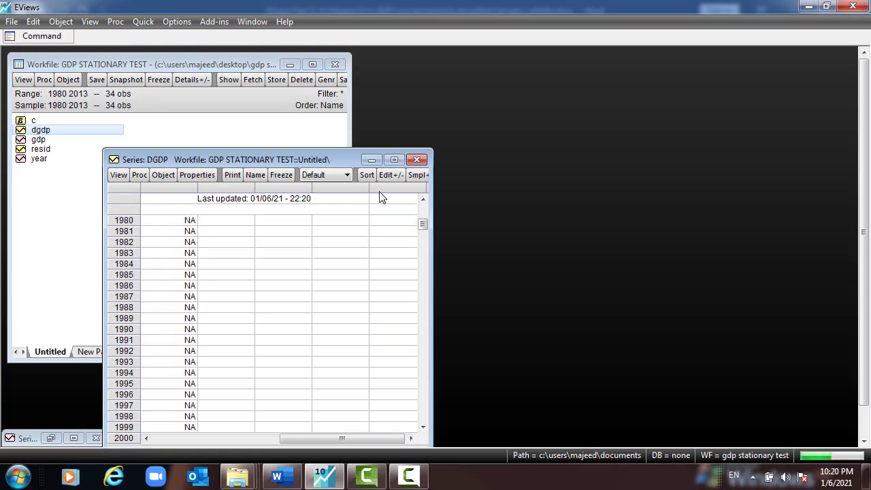
click(192, 222)
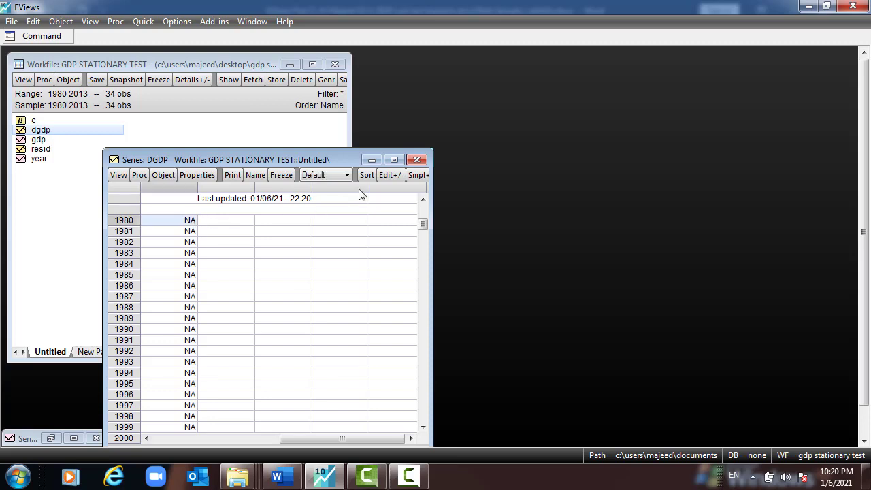
click(386, 176)
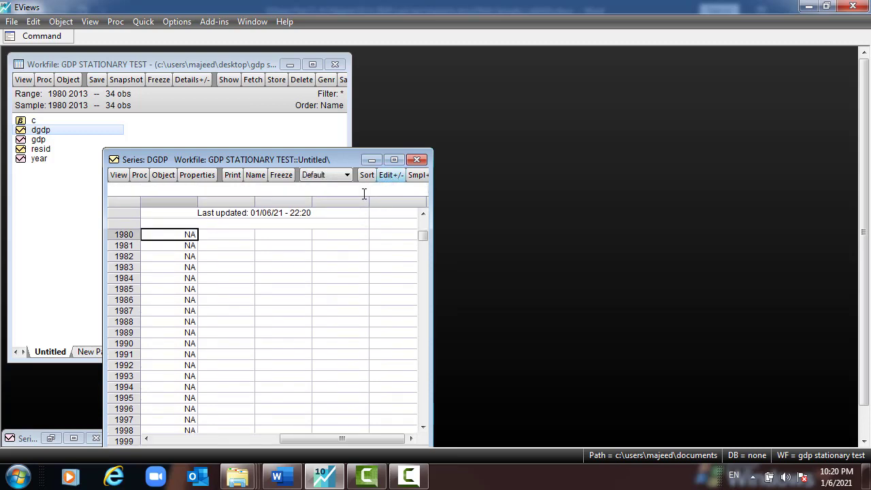
drag(191, 239, 191, 334)
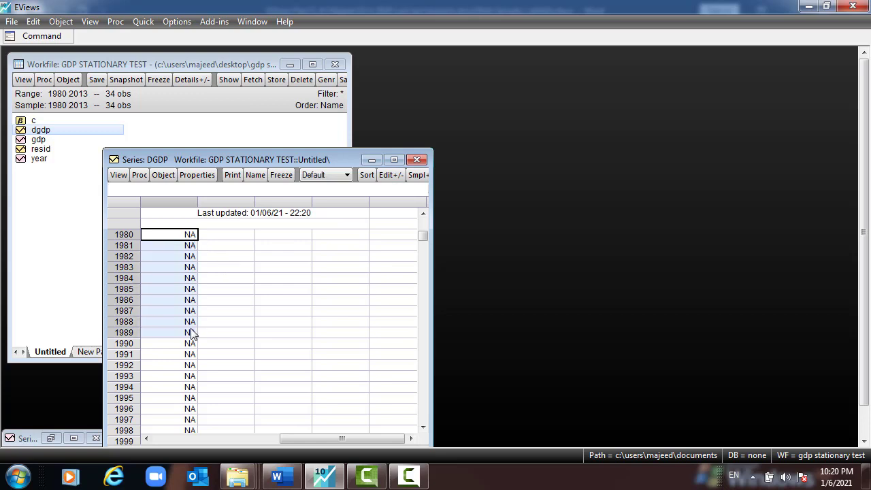
click(386, 176)
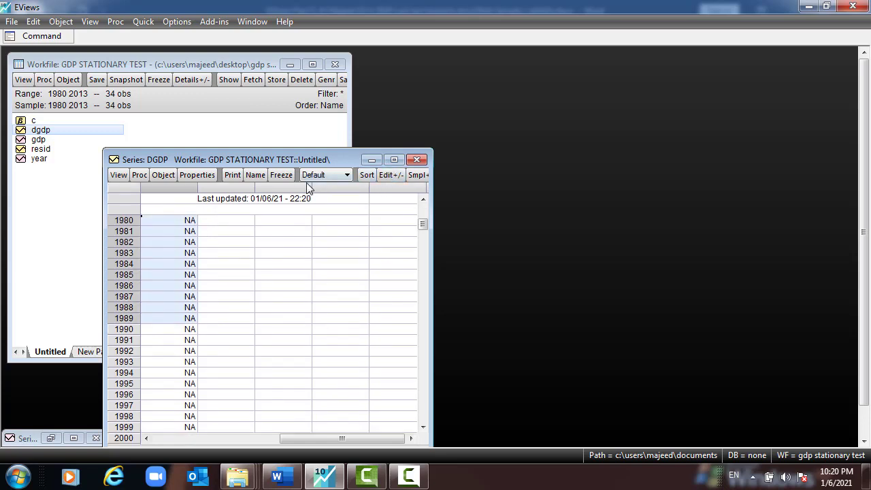
Step: Compute DGDP as the first difference of GDP by running the command DGDP=D(GDP)
click(42, 38)
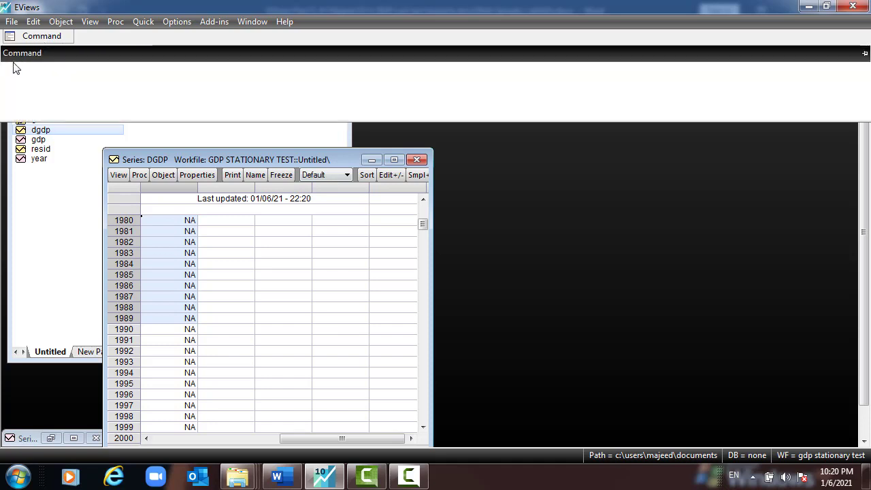
text(DGDP=D(GDP)
key(Return)
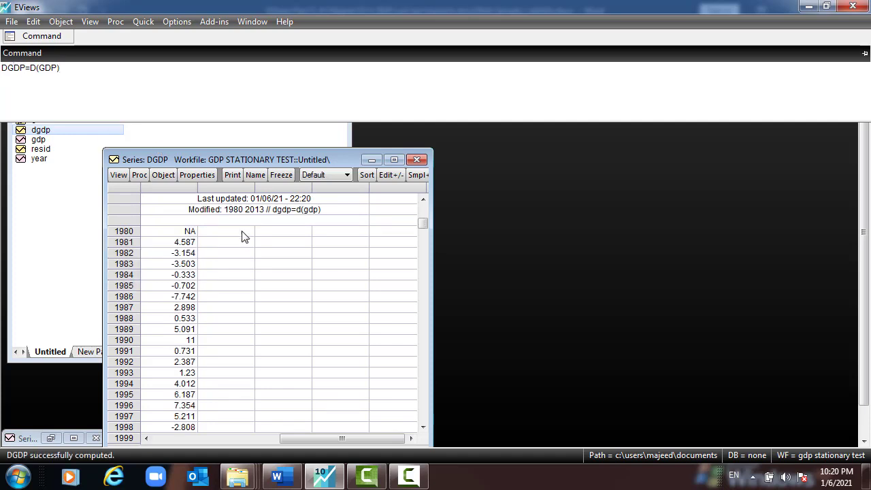
Step: Review the computed DGDP values from 1980 onward and minimize the series window
click(193, 243)
drag(193, 264, 193, 437)
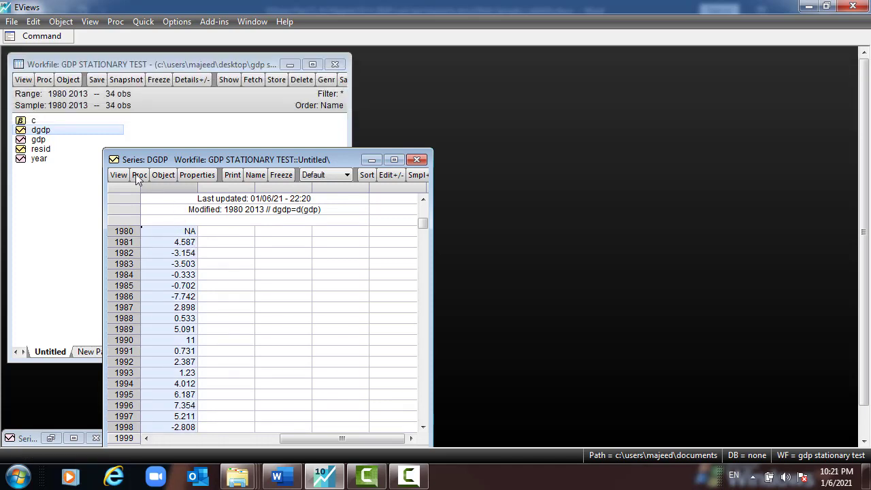
click(59, 138)
double_click(59, 138)
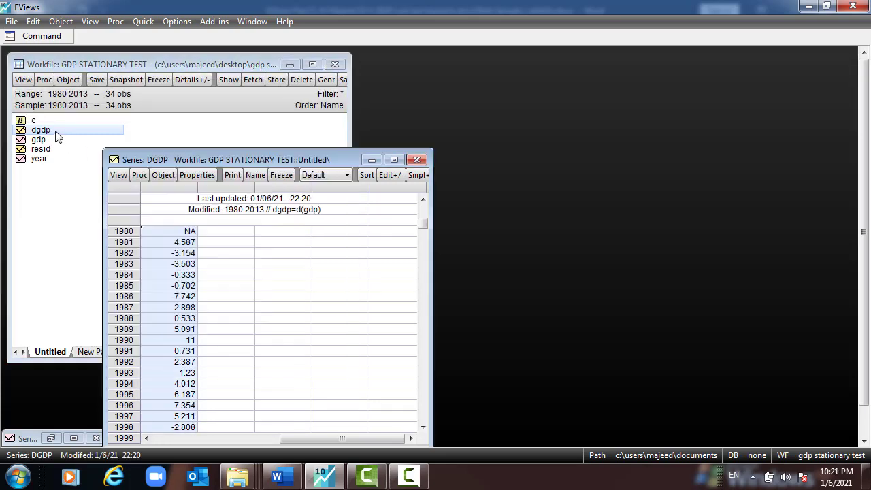
click(179, 254)
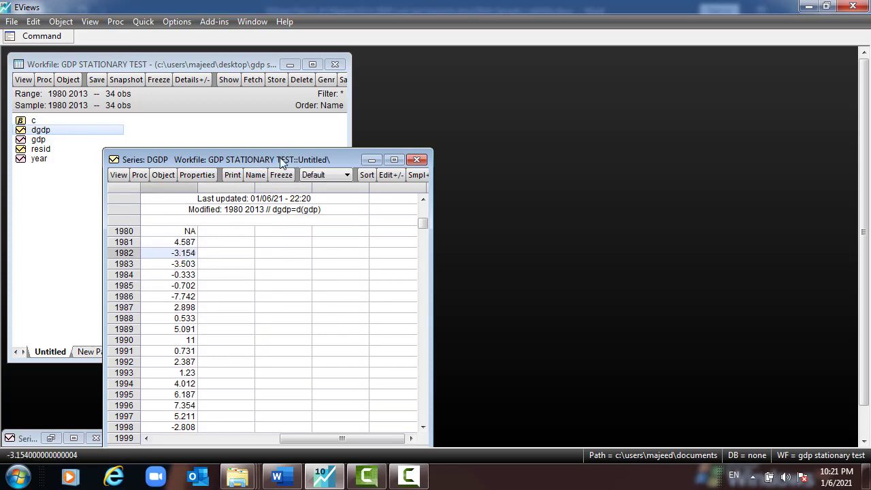
drag(281, 162, 274, 98)
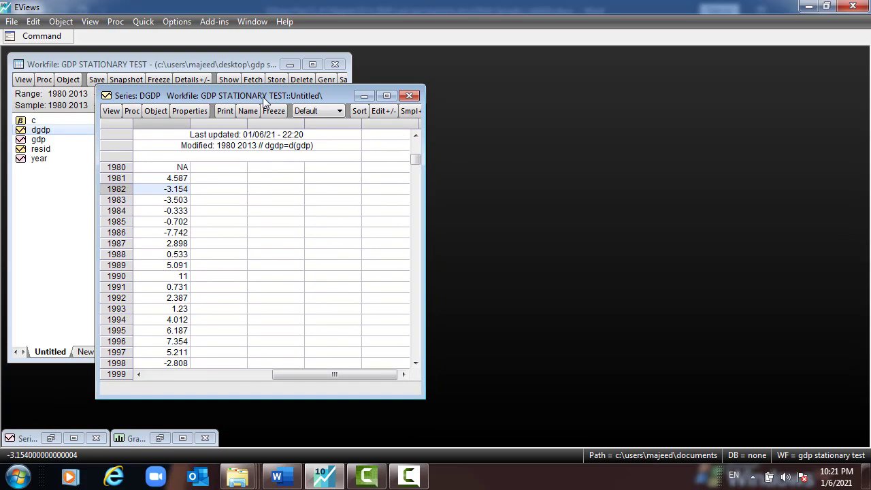
click(364, 95)
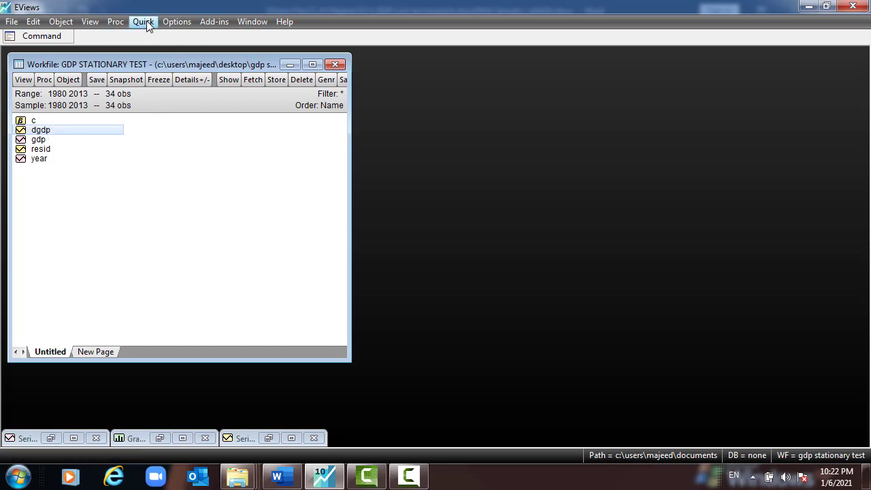
Step: Try to bring the minimized DGDP series back into view from the workfile
double_click(51, 132)
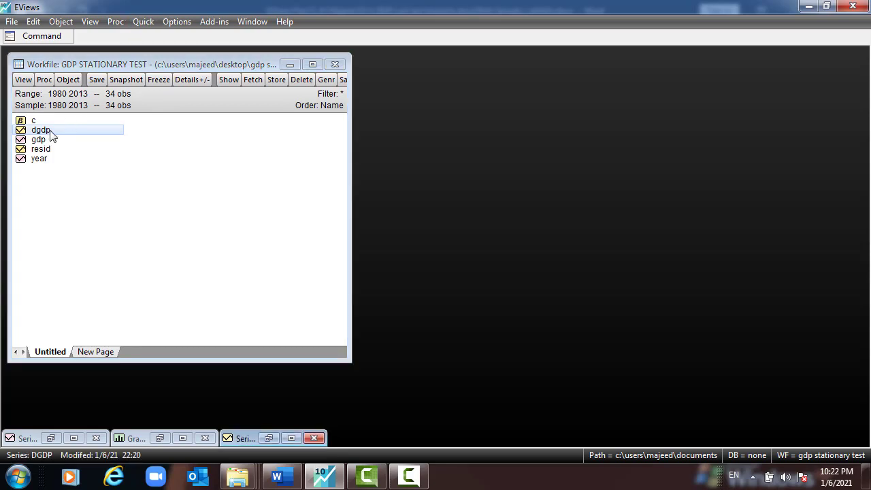
click(220, 81)
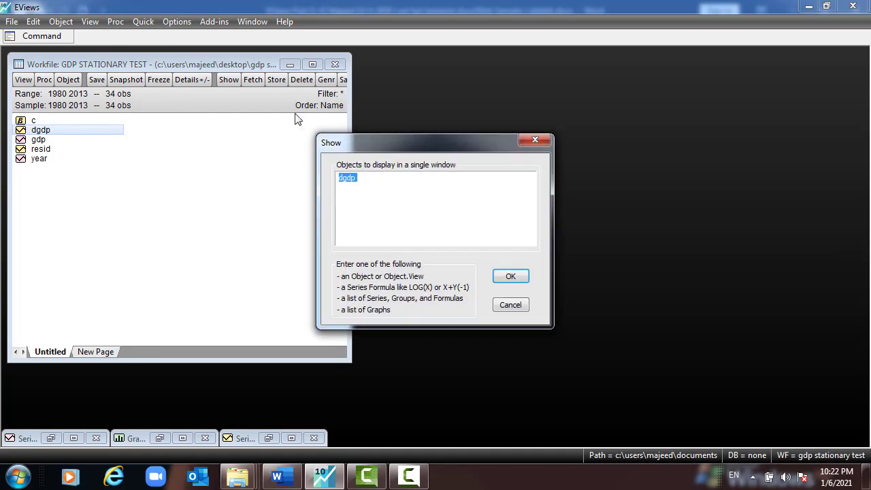
click(511, 277)
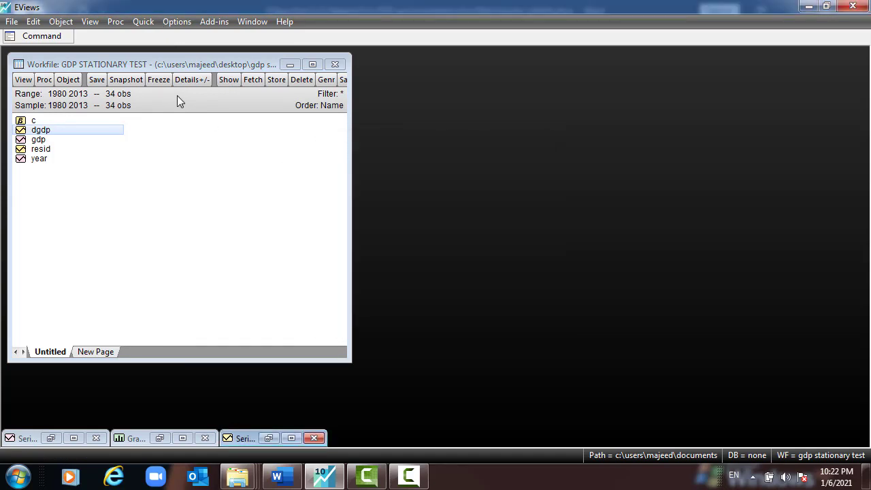
Step: Create a Line & Symbol graph of the series dgdp using raw data and examine how the line fluctuates around zero
click(228, 80)
text(DGD)
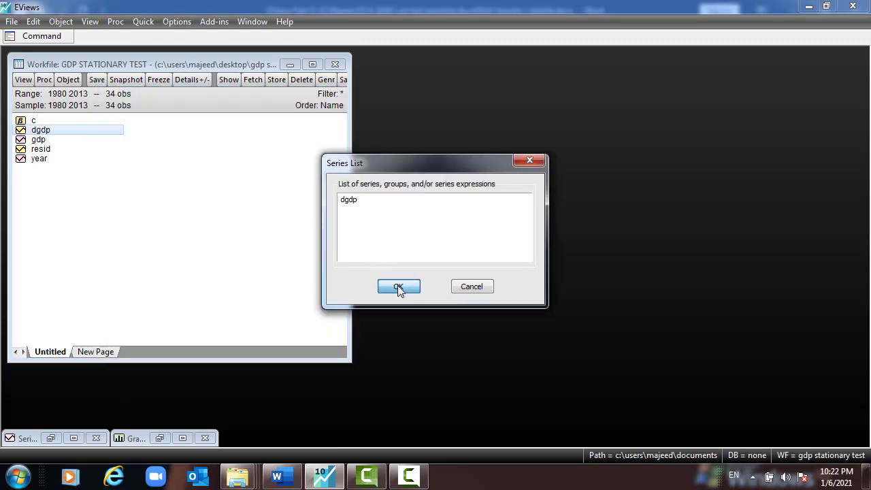
click(399, 288)
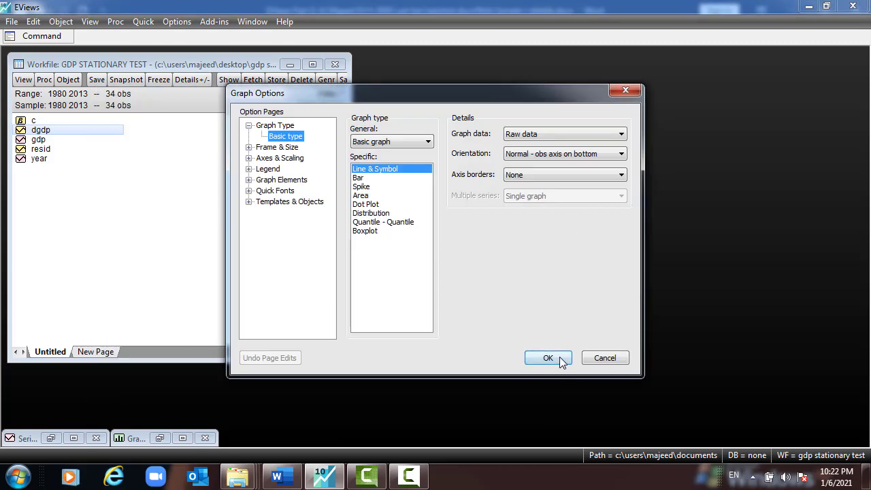
click(552, 357)
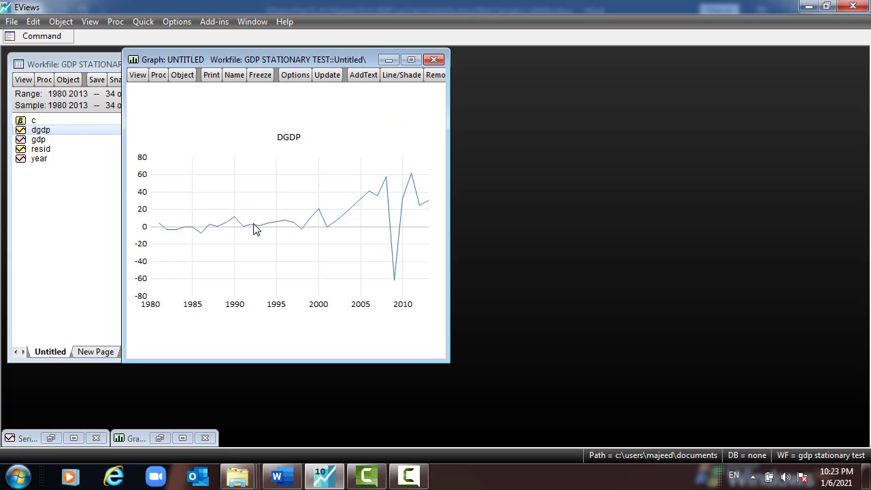
mouse_move(325, 218)
mouse_move(211, 247)
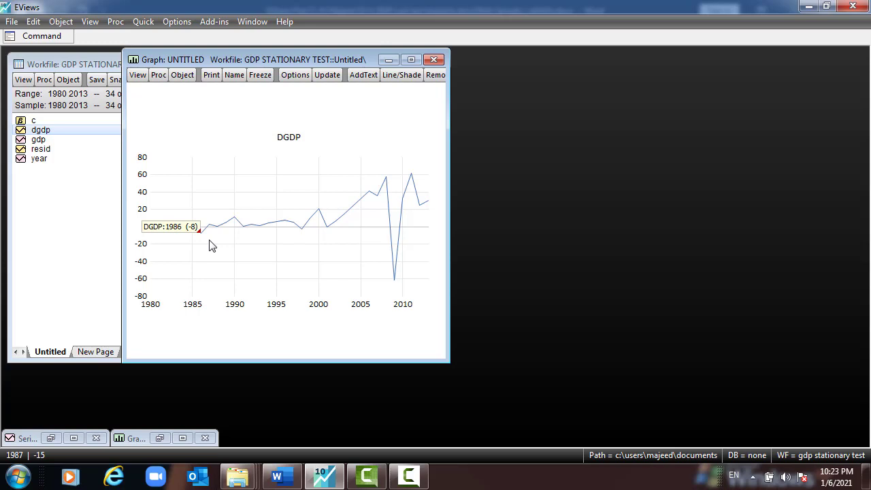